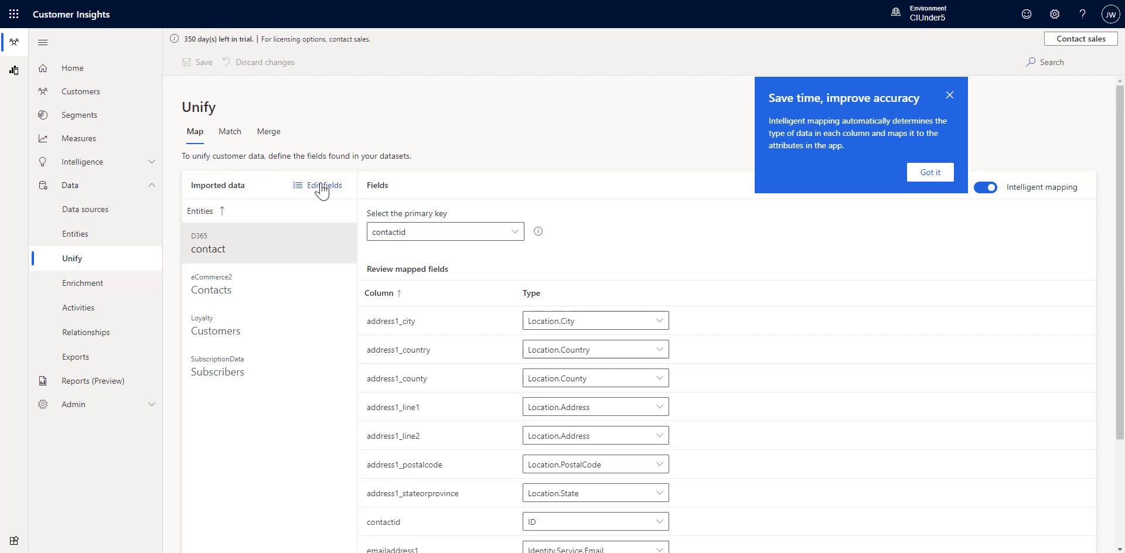
Step: Open the unified customer entity's field selection and collapse Customers, Contacts, Subscribers and contact (D365)
{"action": "left_click", "coordinate": [322, 187]}
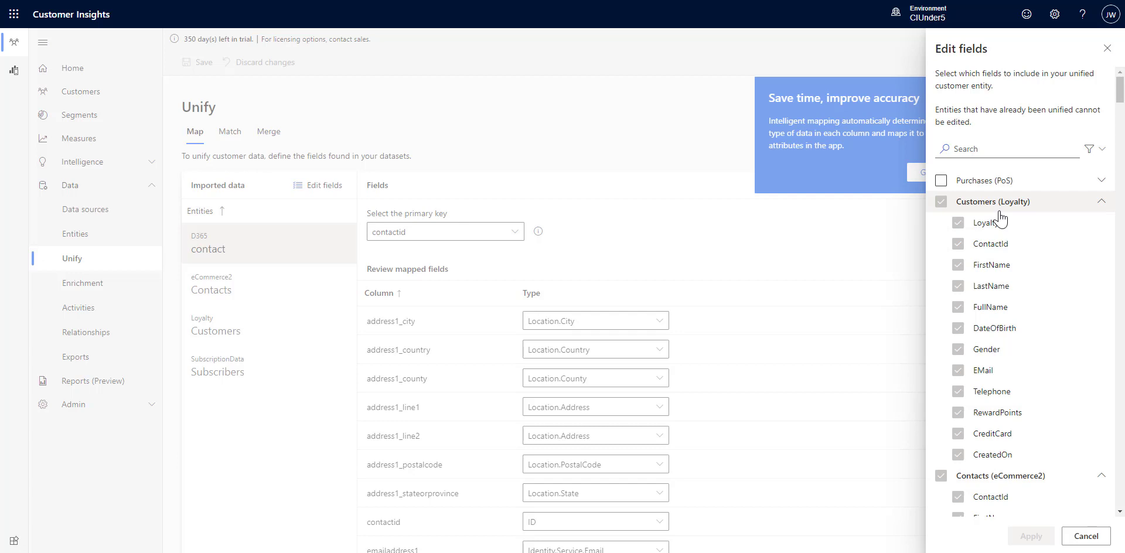
{"action": "left_click", "coordinate": [1101, 203]}
{"action": "left_click", "coordinate": [1100, 225]}
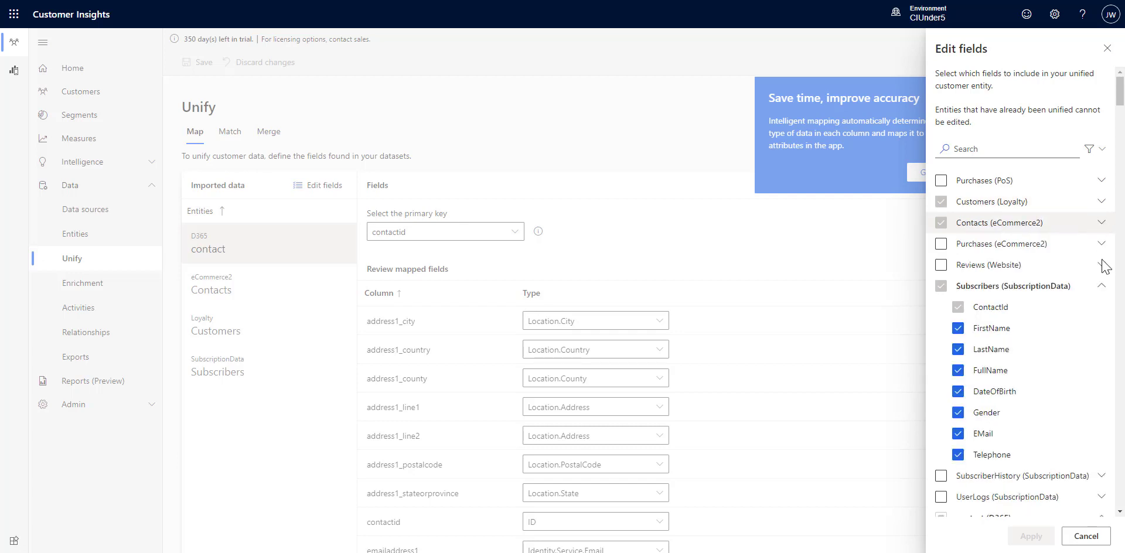
{"action": "left_click", "coordinate": [1101, 287]}
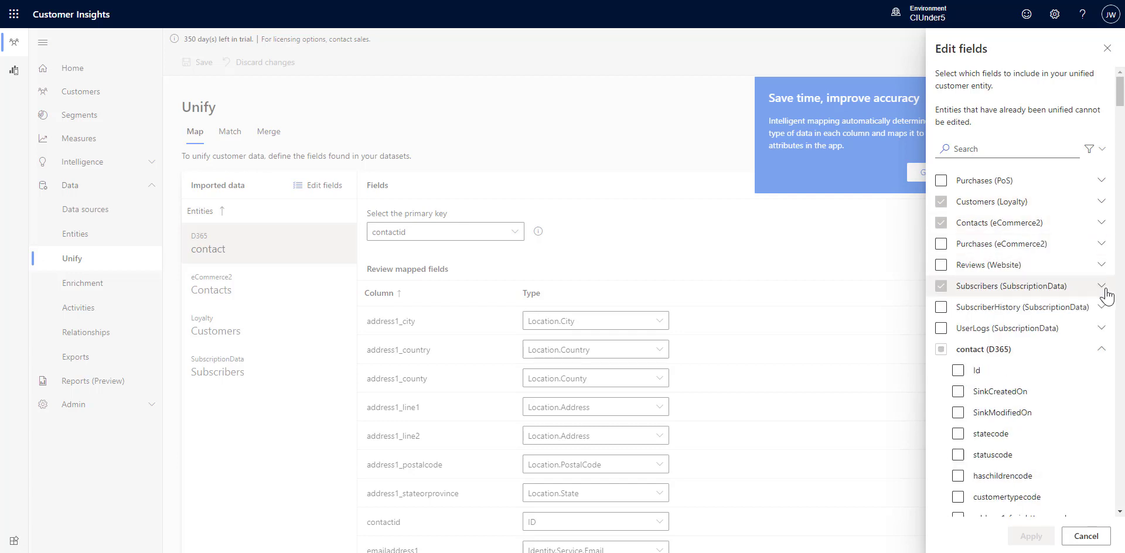
{"action": "left_click", "coordinate": [1101, 349]}
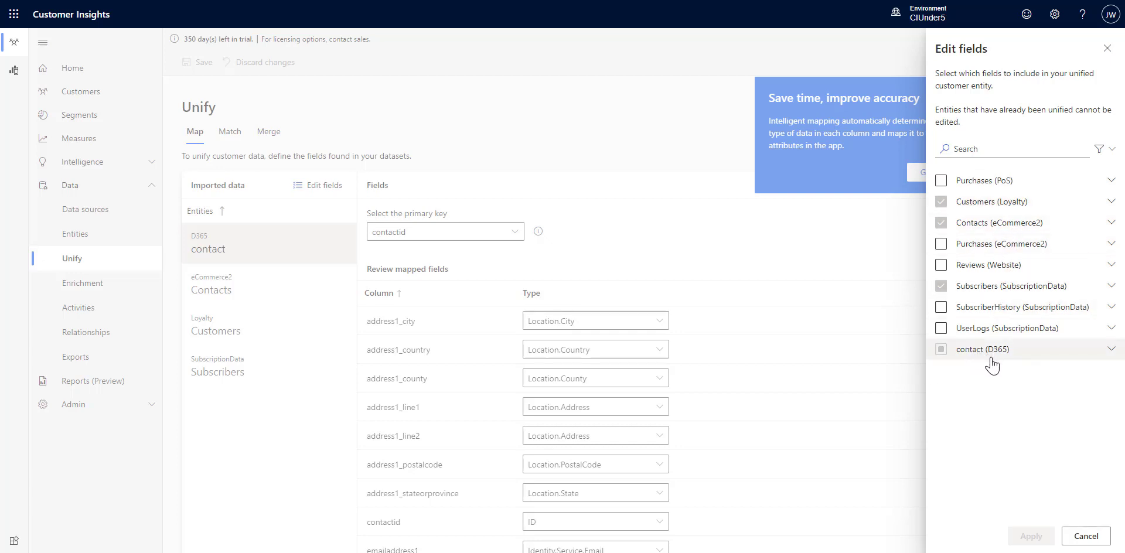
Step: Expand and review the Subscribers and eCommerce2 Contacts fields, then collapse Contacts again
{"action": "left_click", "coordinate": [1110, 287]}
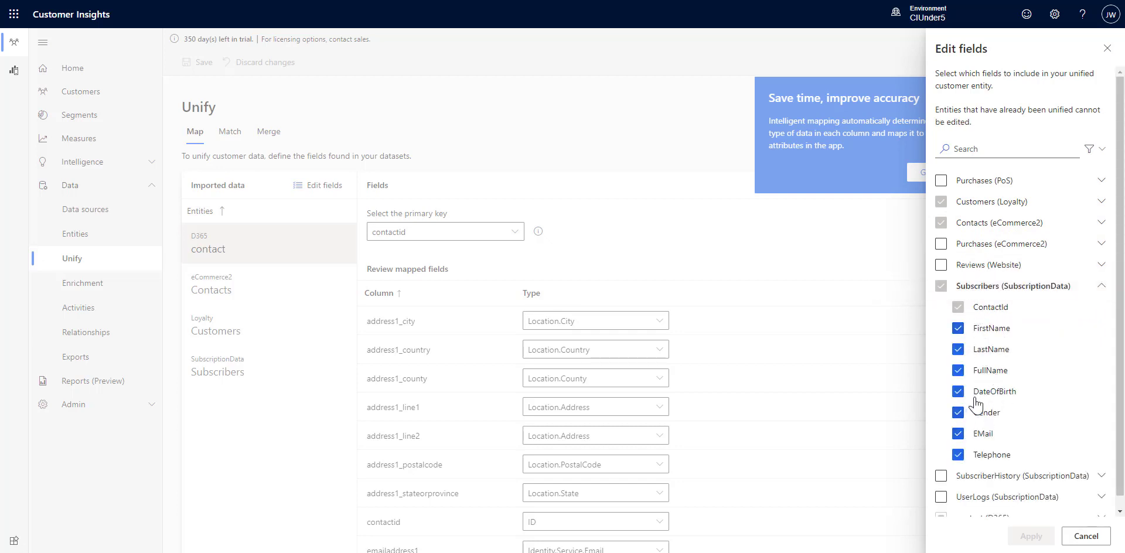
{"action": "left_click", "coordinate": [1101, 225]}
{"action": "scroll", "coordinate": [1006, 388], "scroll_direction": "down", "scroll_amount": 2}
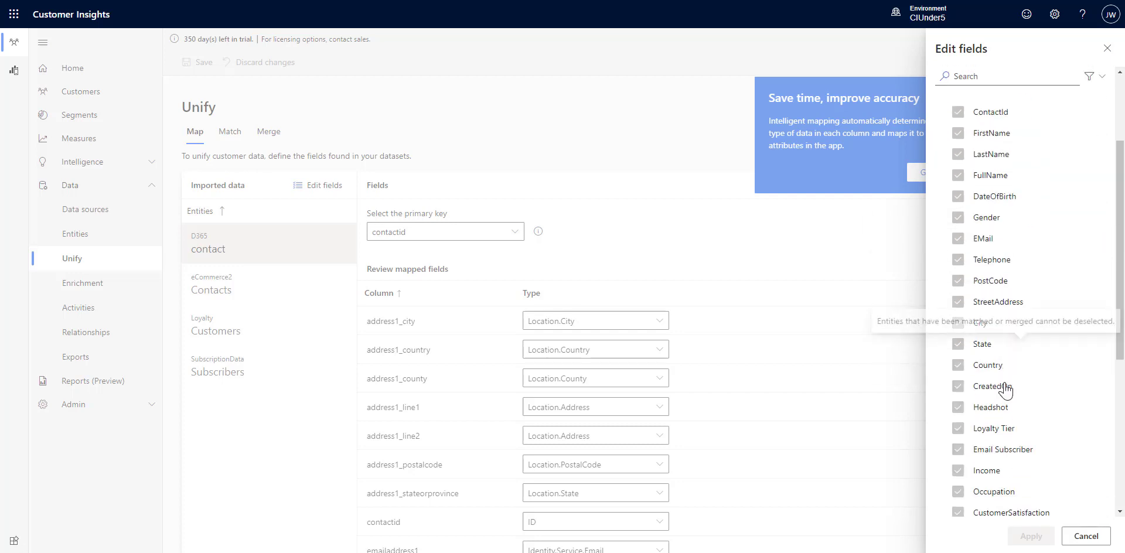
{"action": "scroll", "coordinate": [1006, 388], "scroll_direction": "down", "scroll_amount": 3}
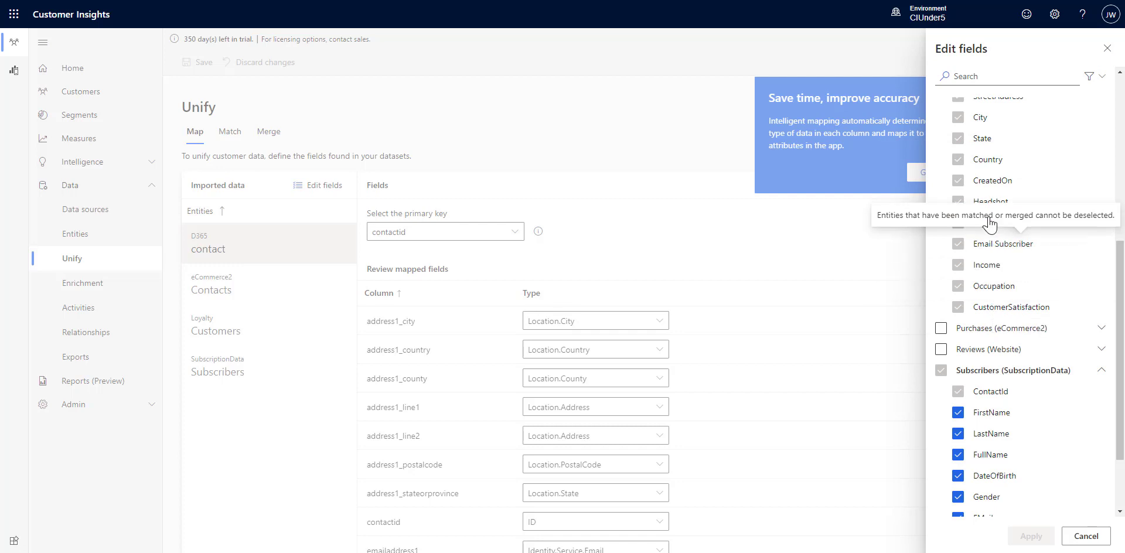
{"action": "scroll", "coordinate": [990, 223], "scroll_direction": "up", "scroll_amount": 5}
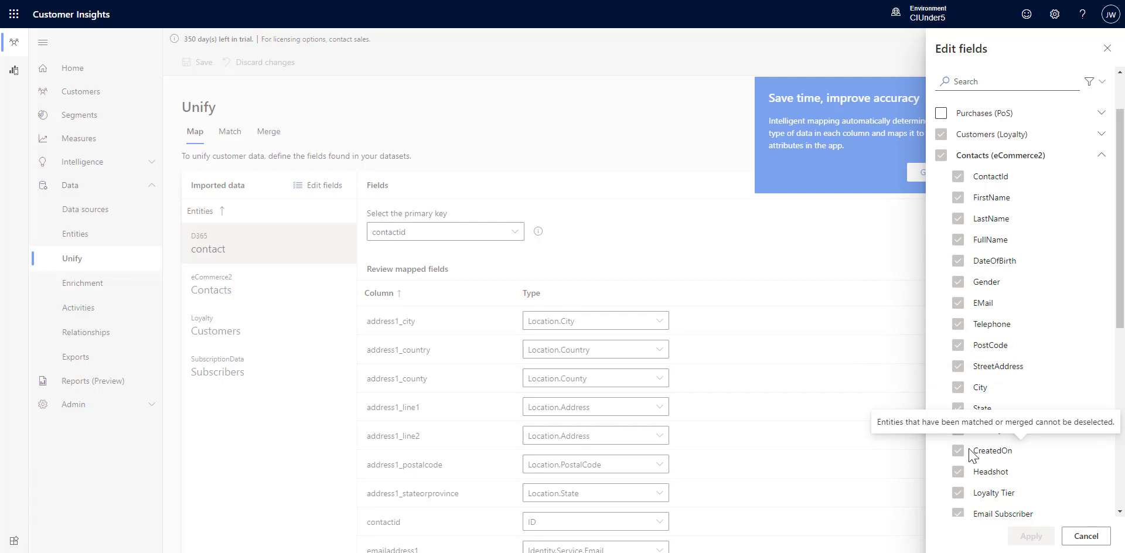
{"action": "left_click", "coordinate": [1100, 155]}
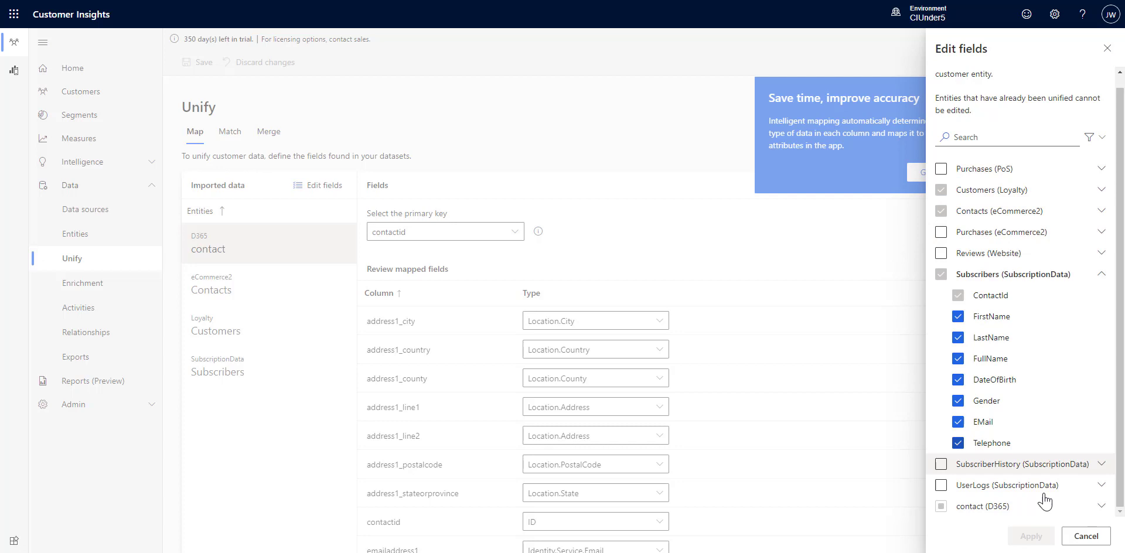
{"action": "left_click", "coordinate": [1084, 537]}
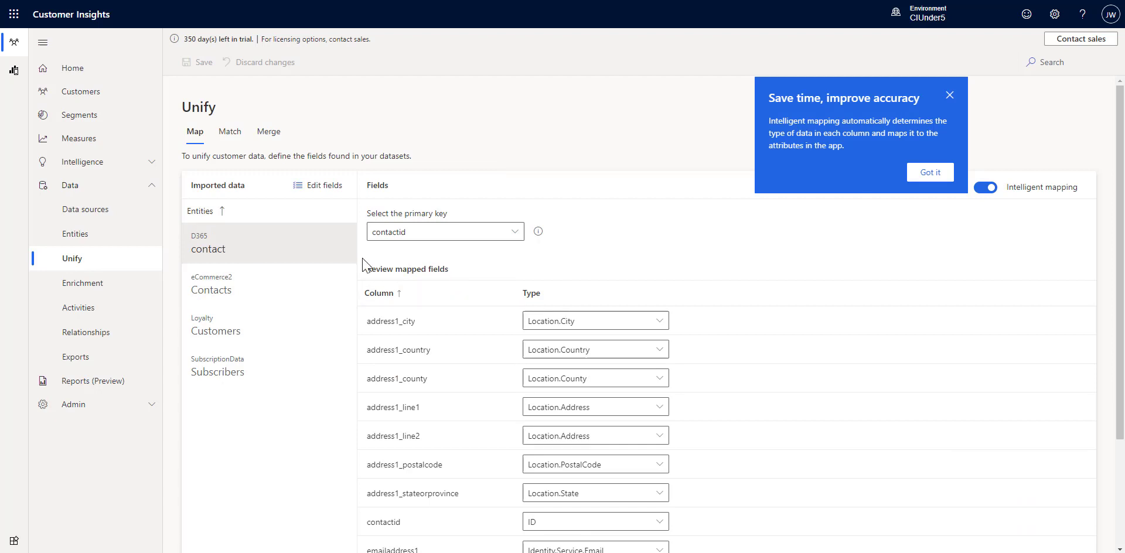
{"action": "left_click", "coordinate": [516, 234]}
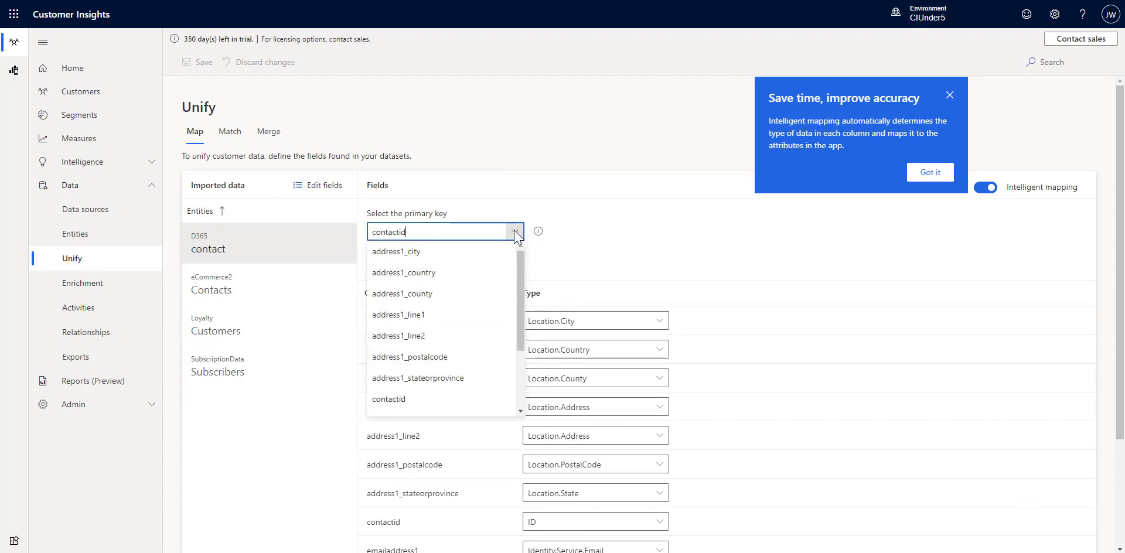
{"action": "left_click", "coordinate": [515, 234]}
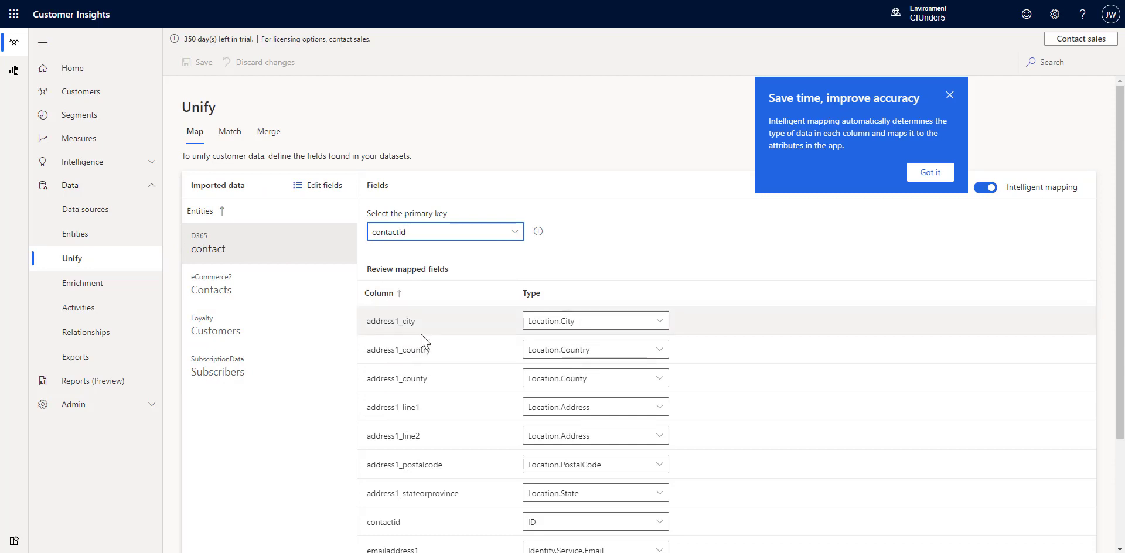
{"action": "scroll", "coordinate": [528, 328], "scroll_direction": "down", "scroll_amount": 1}
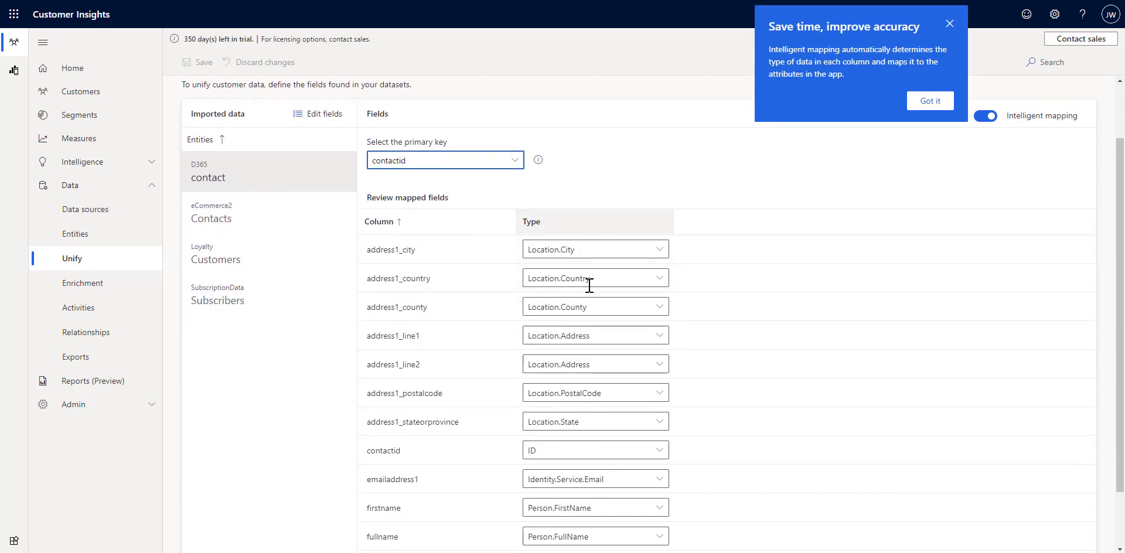
{"action": "scroll", "coordinate": [589, 278], "scroll_direction": "down", "scroll_amount": 1}
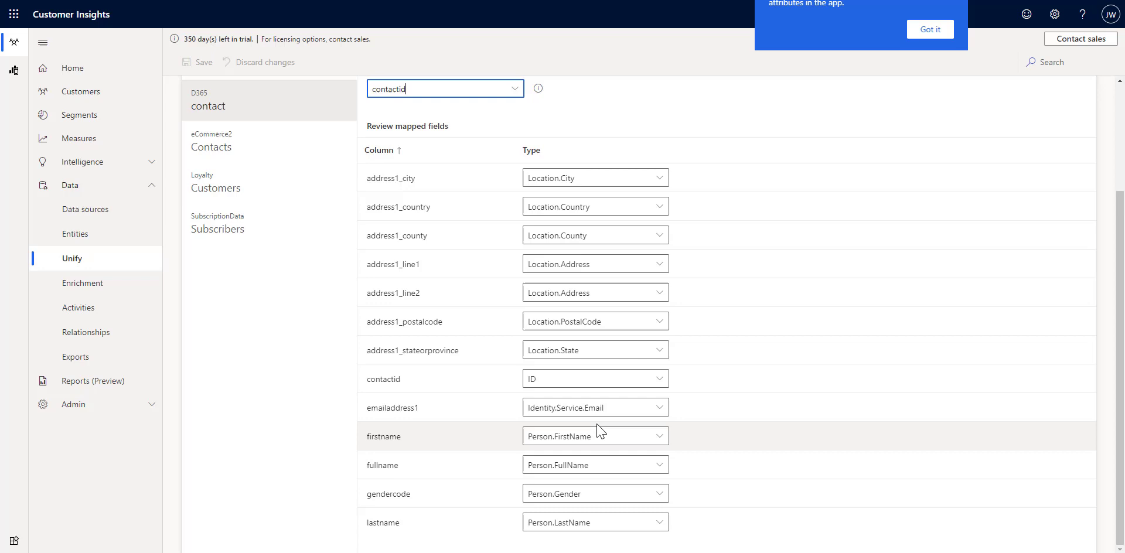
{"action": "scroll", "coordinate": [800, 340], "scroll_direction": "up", "scroll_amount": 2}
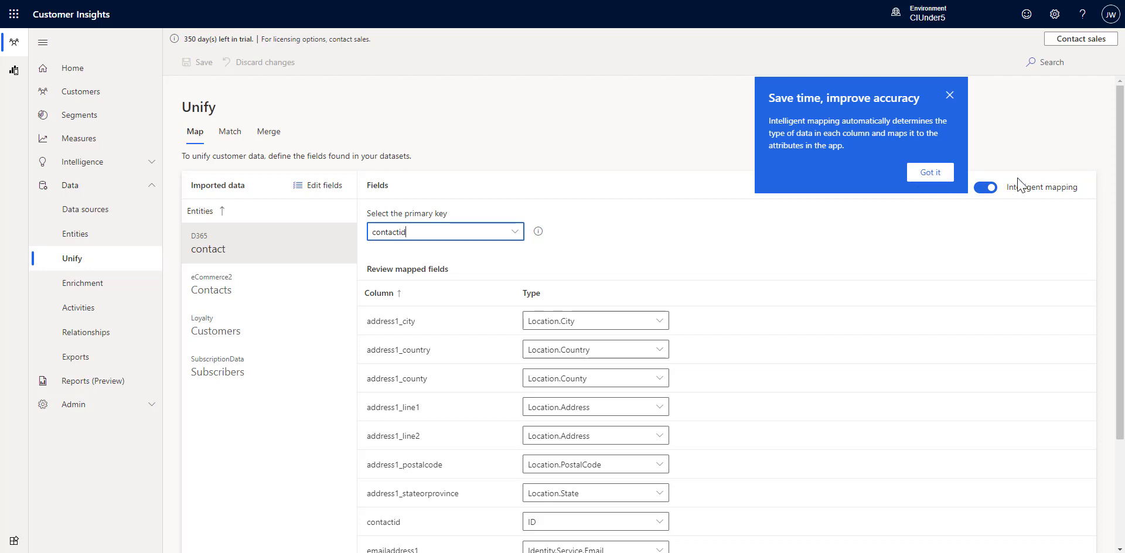
Step: Dismiss the intelligent mapping tip and inspect the emailaddress1 and Person.FirstName semantic types
{"action": "left_click", "coordinate": [949, 96]}
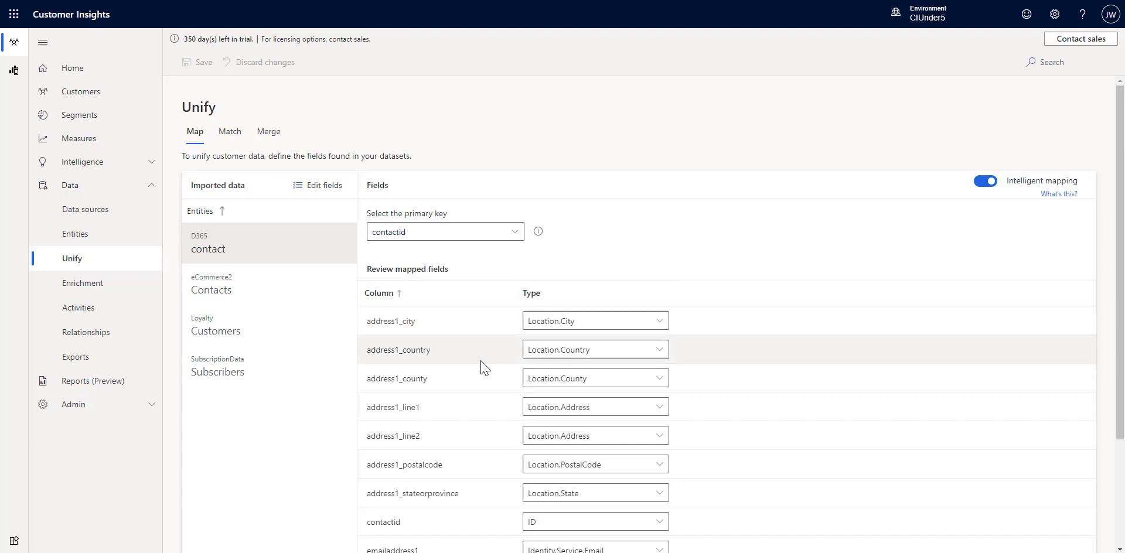
{"action": "scroll", "coordinate": [485, 368], "scroll_direction": "down", "scroll_amount": 3}
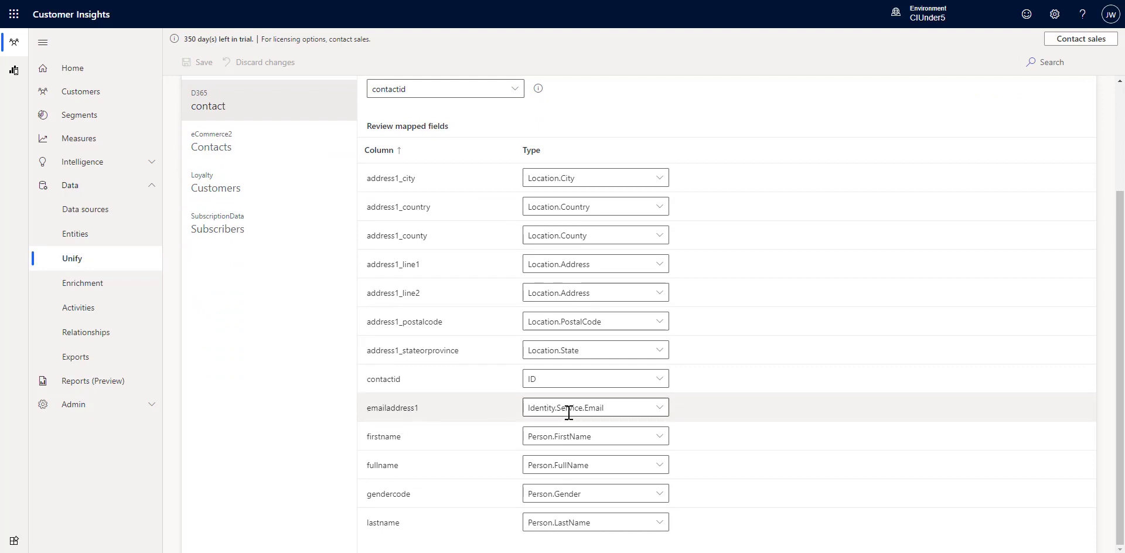
{"action": "left_click", "coordinate": [610, 413]}
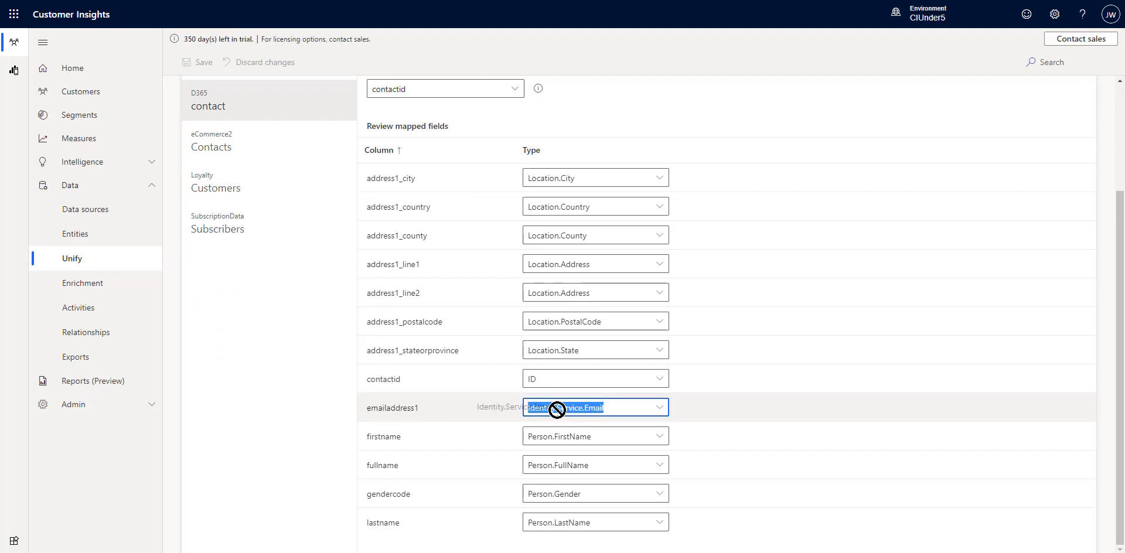
{"action": "left_click", "coordinate": [607, 410]}
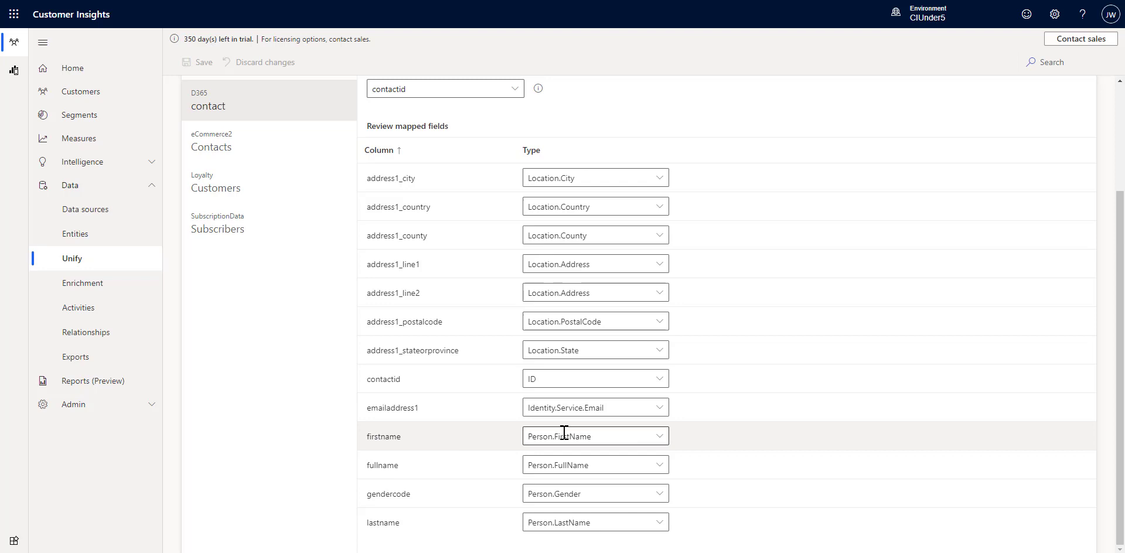
{"action": "left_click_drag", "start_coordinate": [563, 432], "coordinate": [355, 481]}
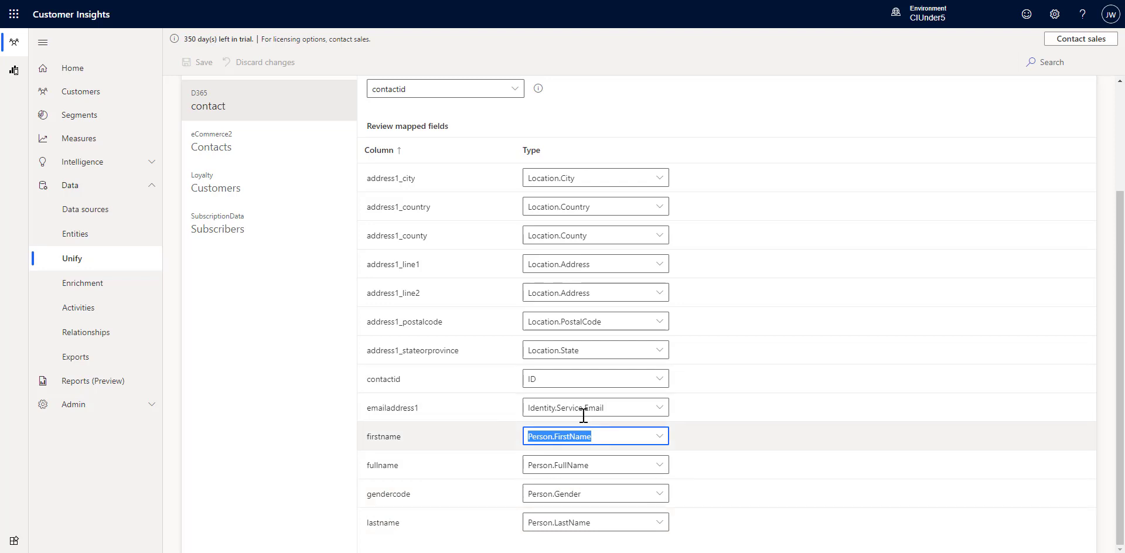
Step: Show the eCommerce2 Contacts mappings and check the Telephone and CreatedOn type fields
{"action": "left_click", "coordinate": [218, 147]}
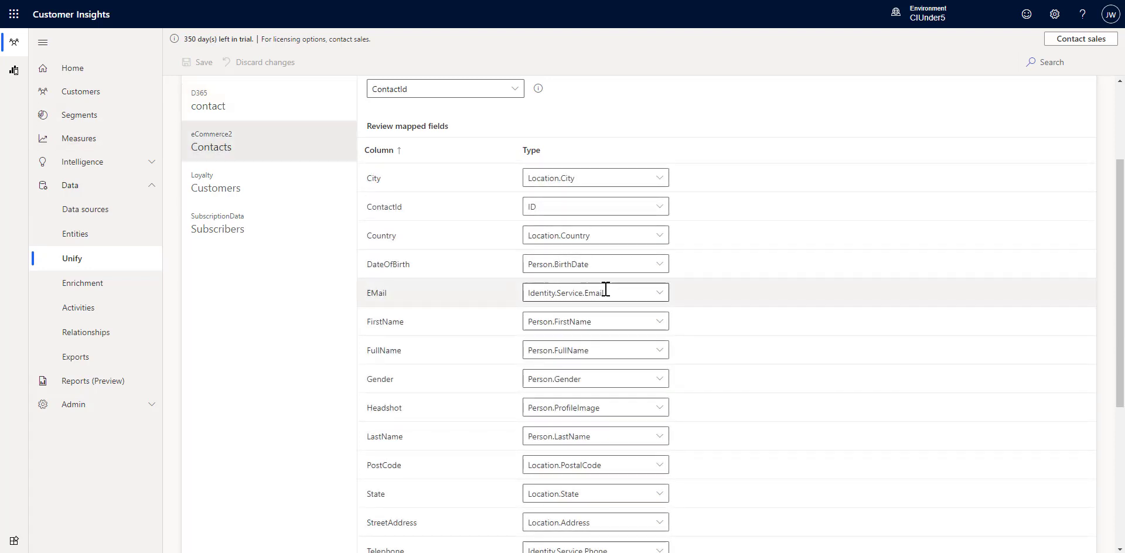
{"action": "scroll", "coordinate": [605, 289], "scroll_direction": "down", "scroll_amount": 5}
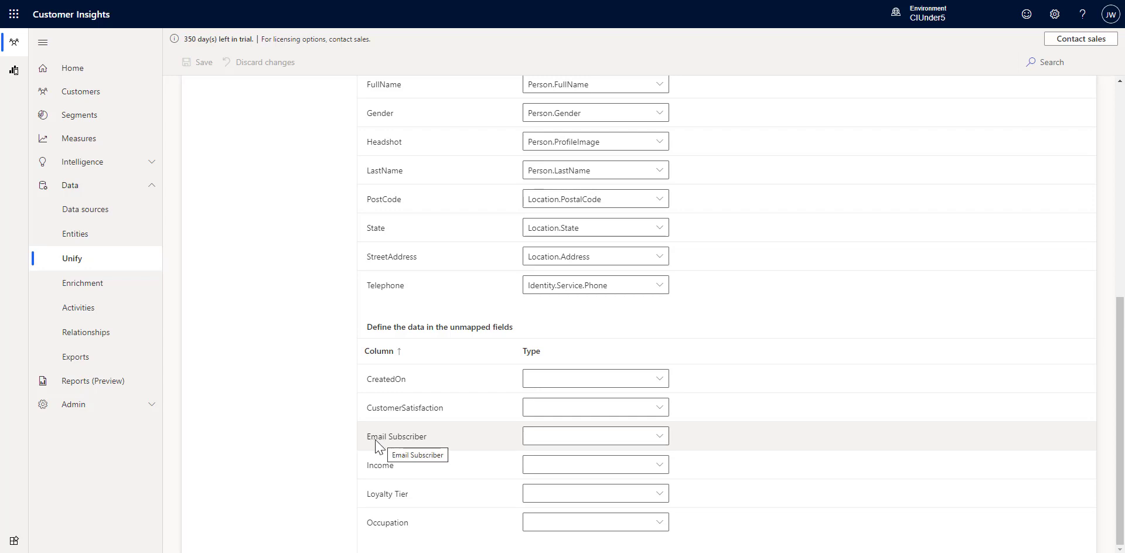
{"action": "left_click", "coordinate": [585, 440]}
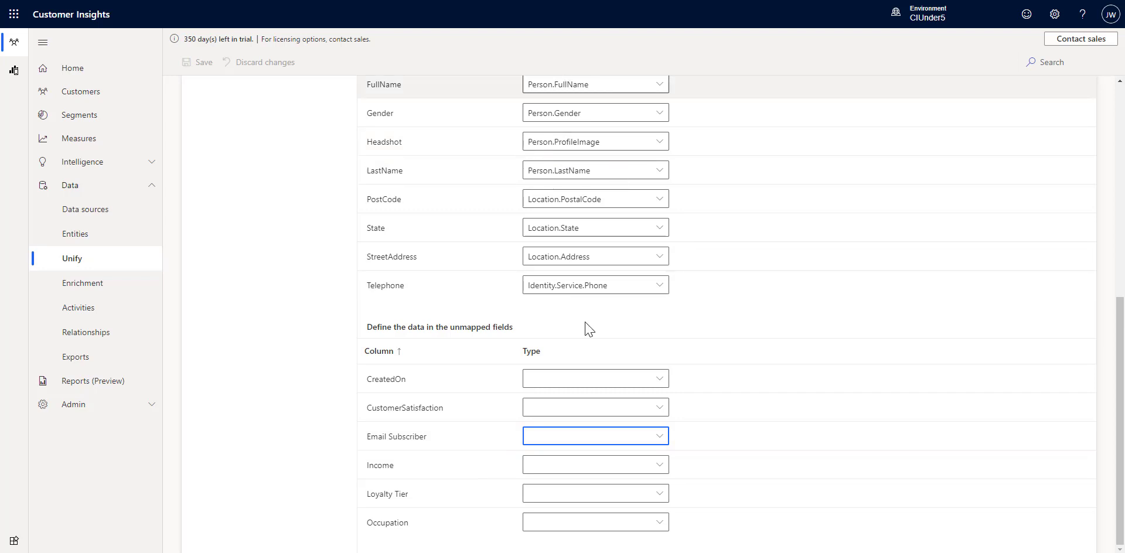
{"action": "scroll", "coordinate": [588, 262], "scroll_direction": "up", "scroll_amount": 2}
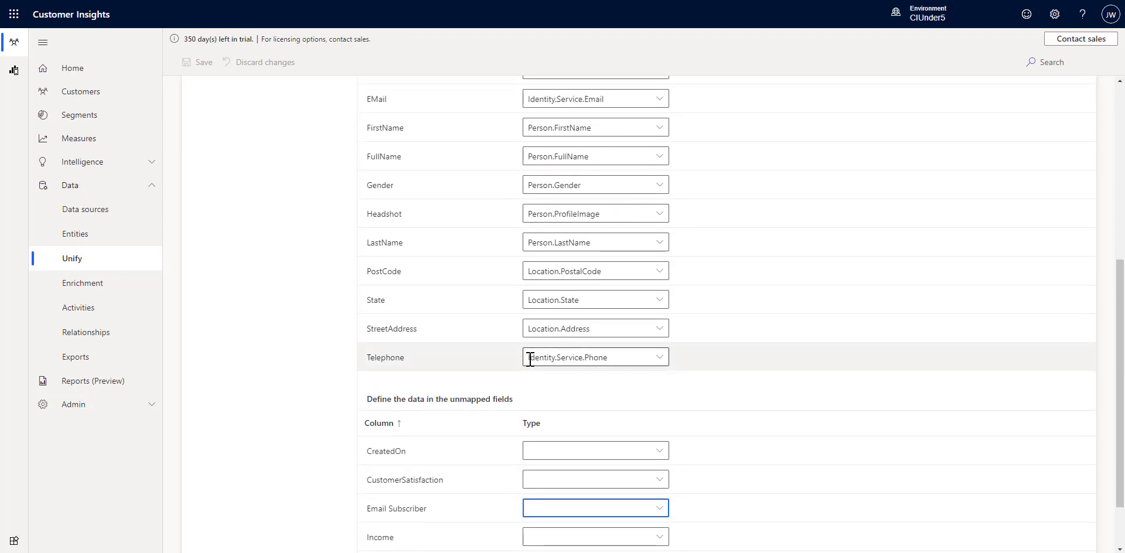
{"action": "left_click", "coordinate": [568, 357]}
{"action": "left_click", "coordinate": [555, 448]}
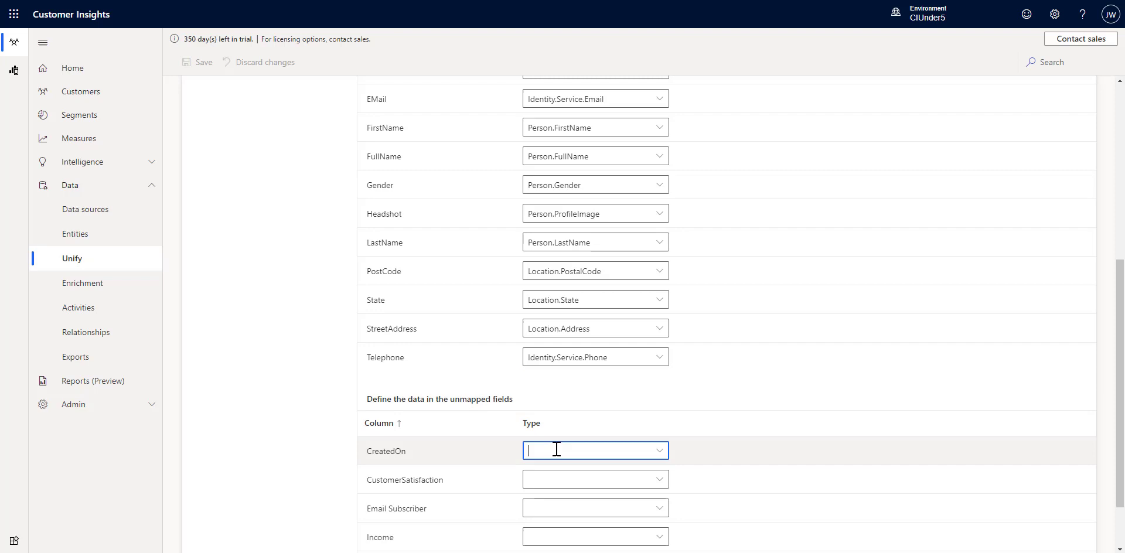
{"action": "left_click", "coordinate": [659, 510]}
Step: Set Email Subscriber's type to Location.Latitude and return to the top of the list
{"action": "left_click", "coordinate": [659, 509]}
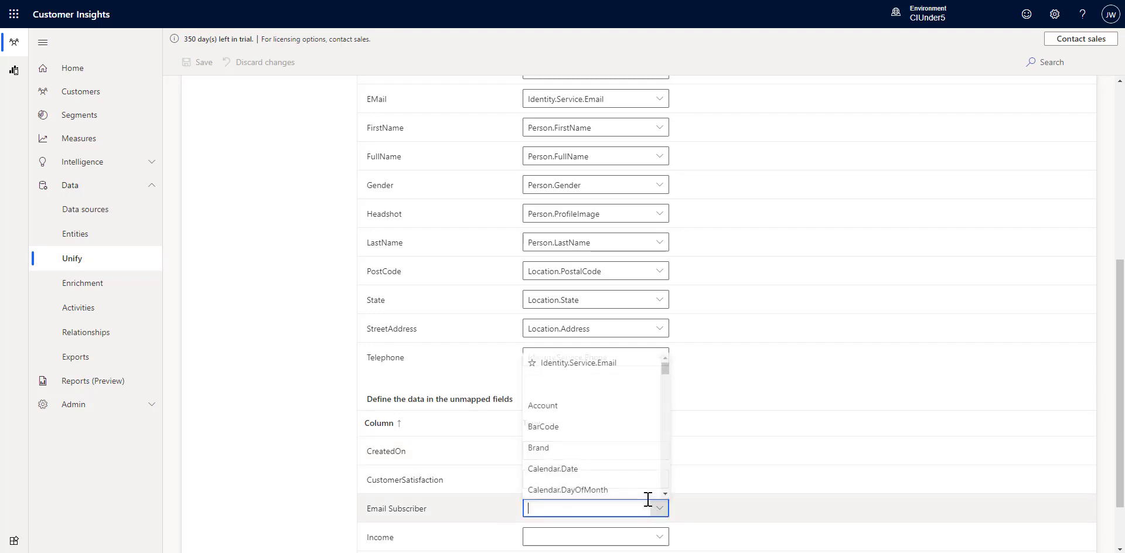
{"action": "scroll", "coordinate": [597, 445], "scroll_direction": "down", "scroll_amount": 5}
{"action": "scroll", "coordinate": [597, 448], "scroll_direction": "down", "scroll_amount": 10}
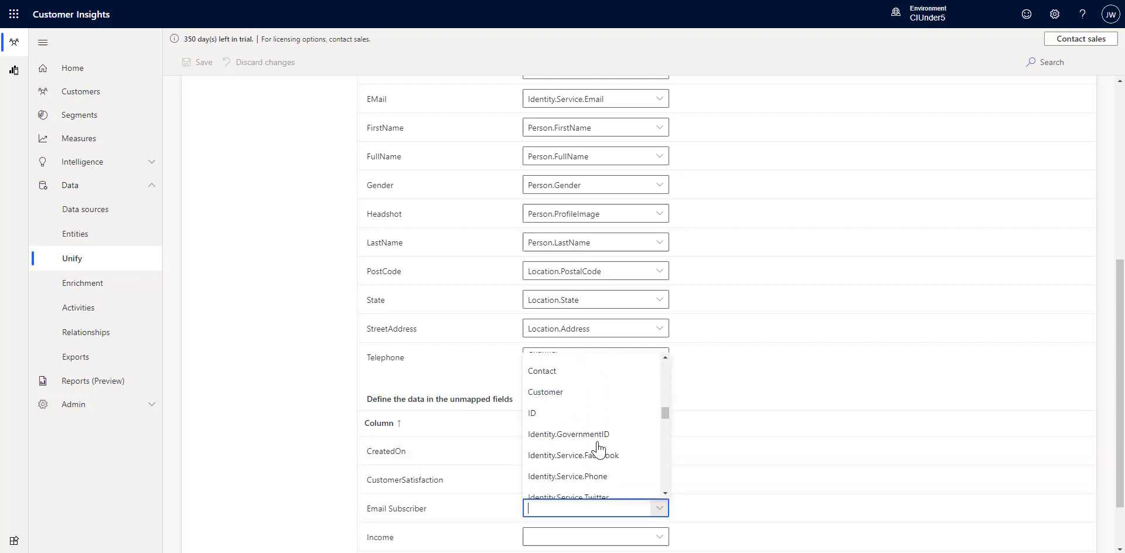
{"action": "scroll", "coordinate": [598, 448], "scroll_direction": "down", "scroll_amount": 10}
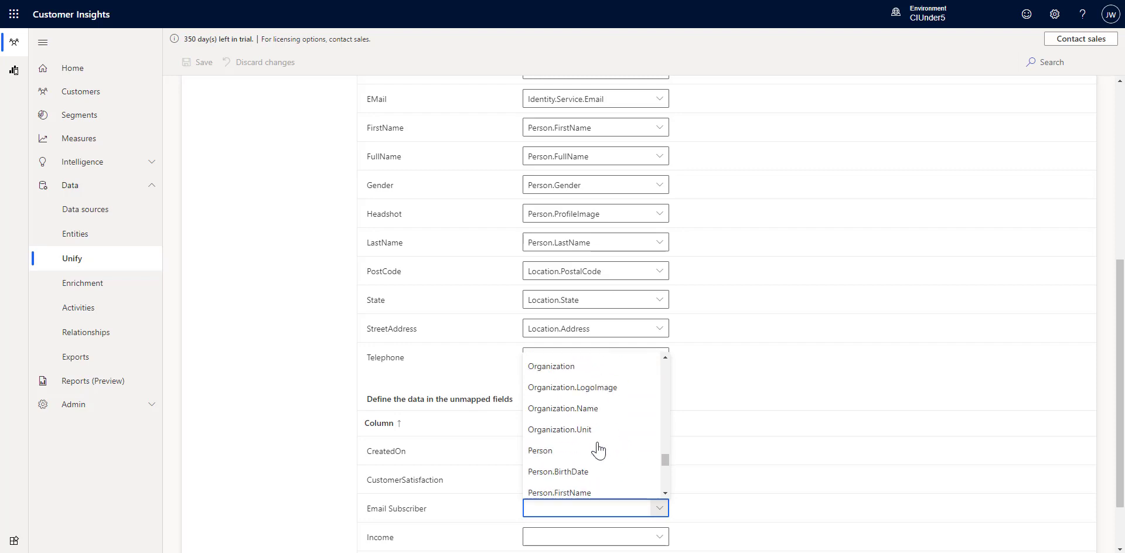
{"action": "left_click", "coordinate": [744, 423]}
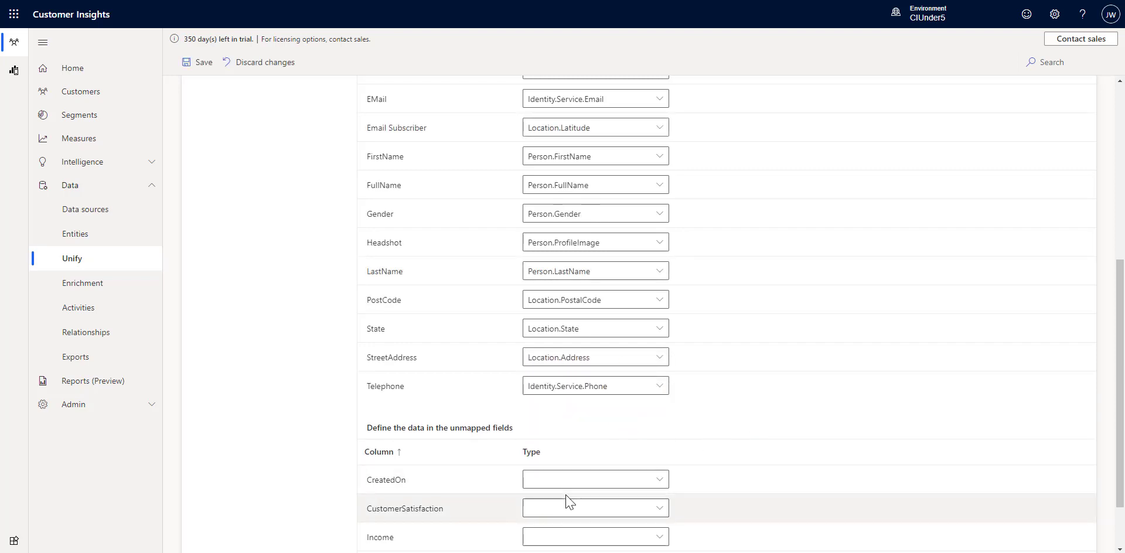
{"action": "scroll", "coordinate": [586, 446], "scroll_direction": "down", "scroll_amount": 2}
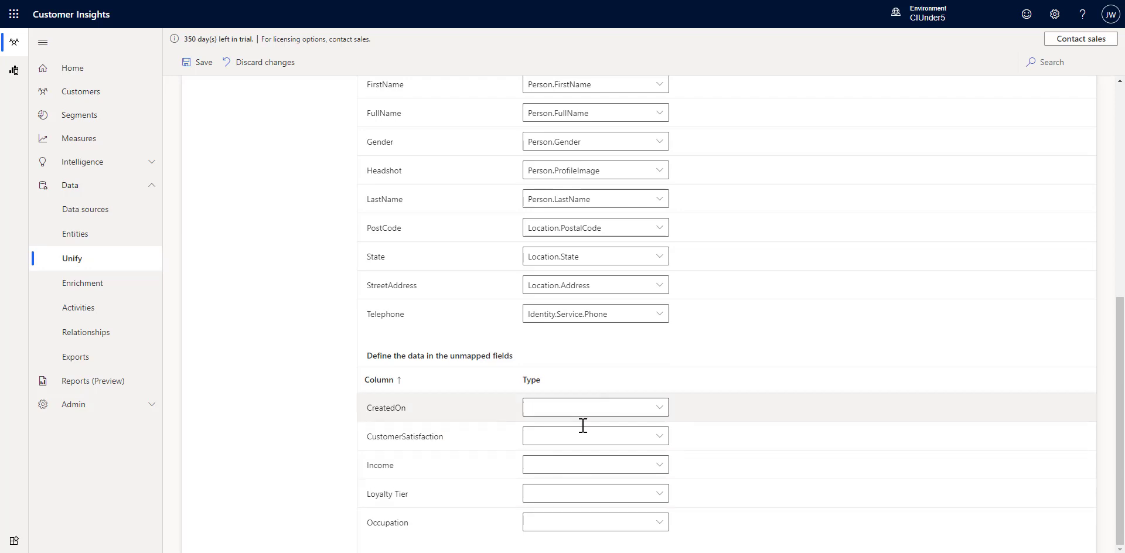
{"action": "scroll", "coordinate": [582, 424], "scroll_direction": "up", "scroll_amount": 7}
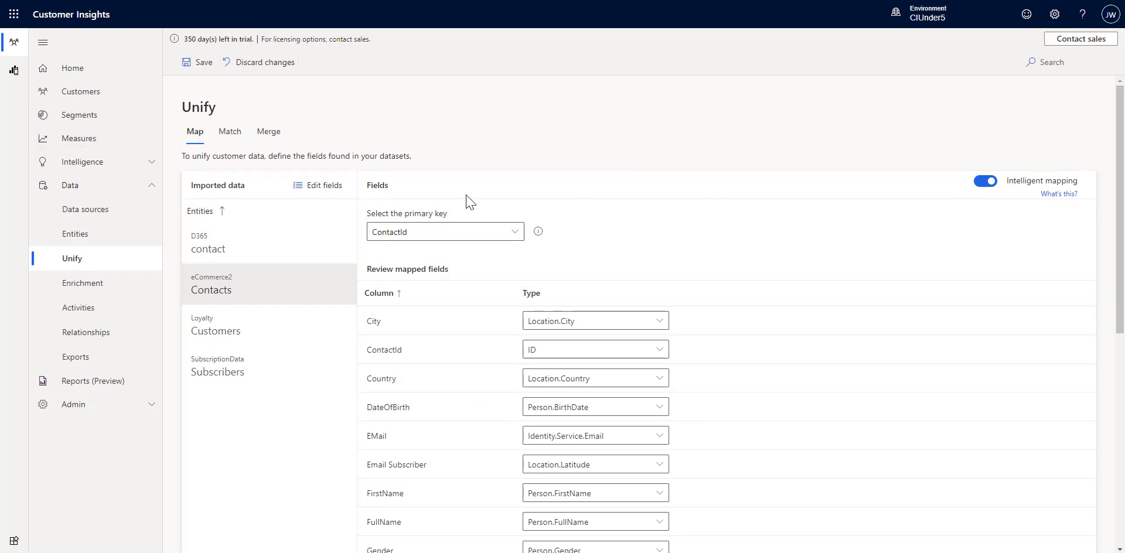
{"action": "left_click", "coordinate": [327, 193]}
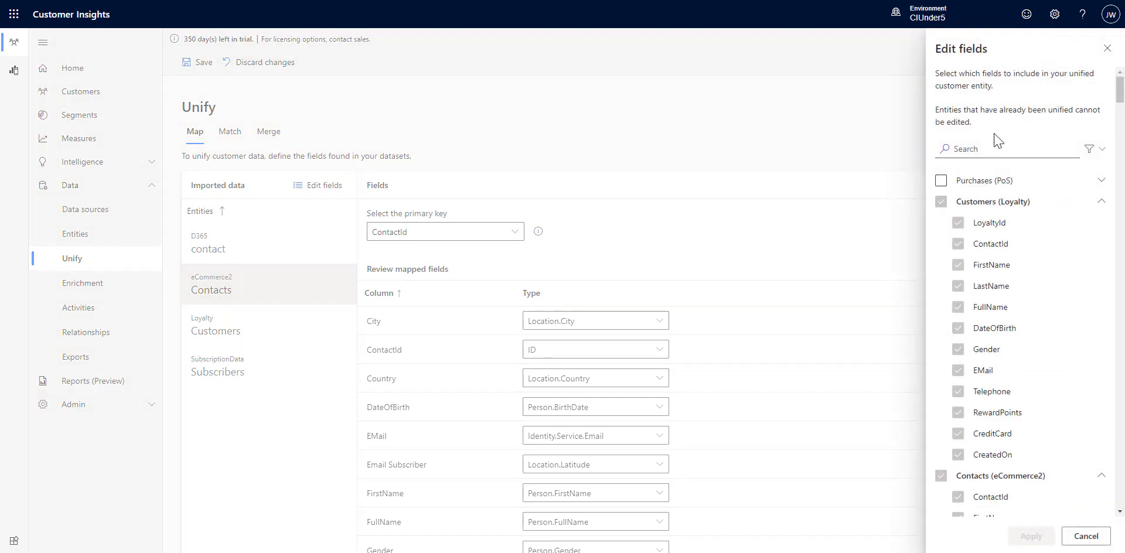
{"action": "left_click", "coordinate": [998, 151]}
{"action": "type", "text": "xzxz"}
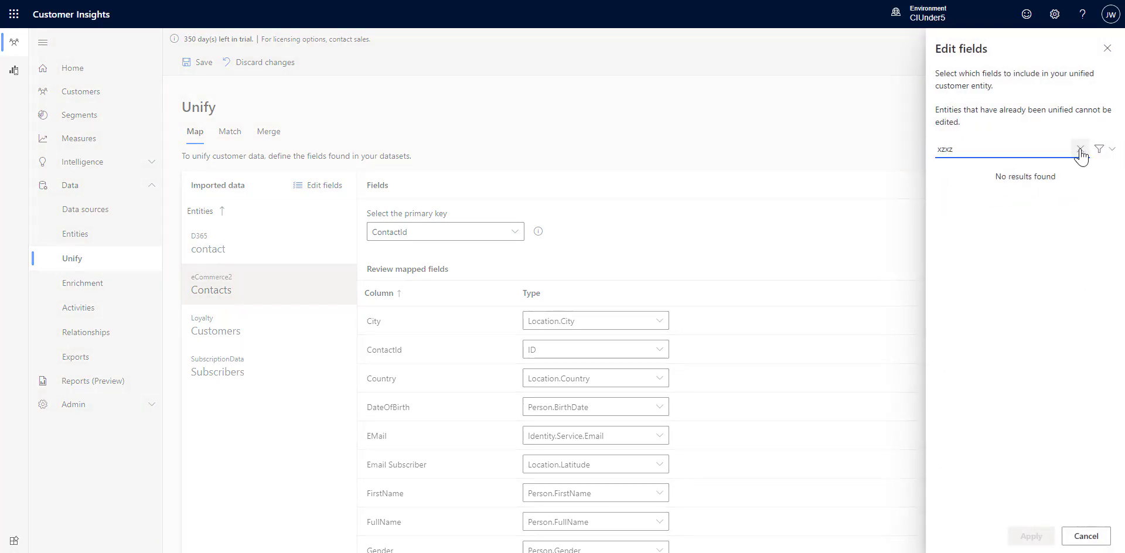
{"action": "left_click", "coordinate": [1099, 150]}
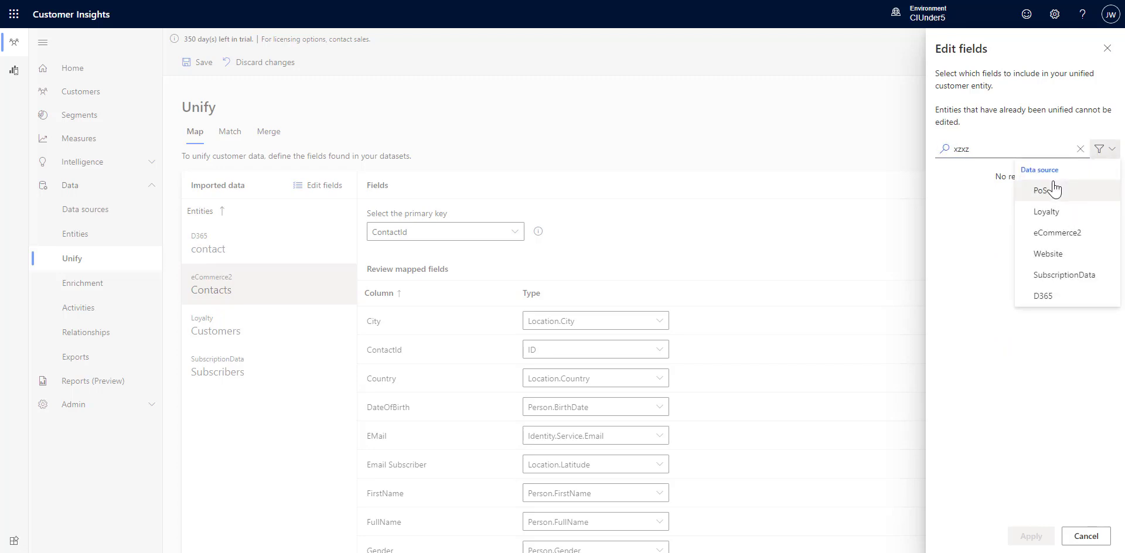
{"action": "left_click", "coordinate": [1081, 151]}
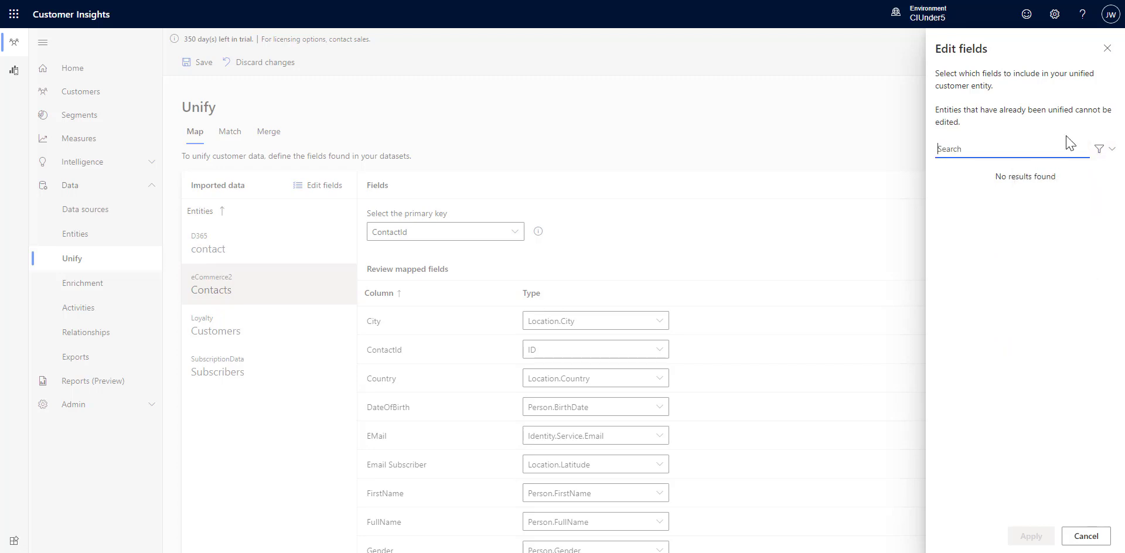
{"action": "left_click", "coordinate": [1106, 48]}
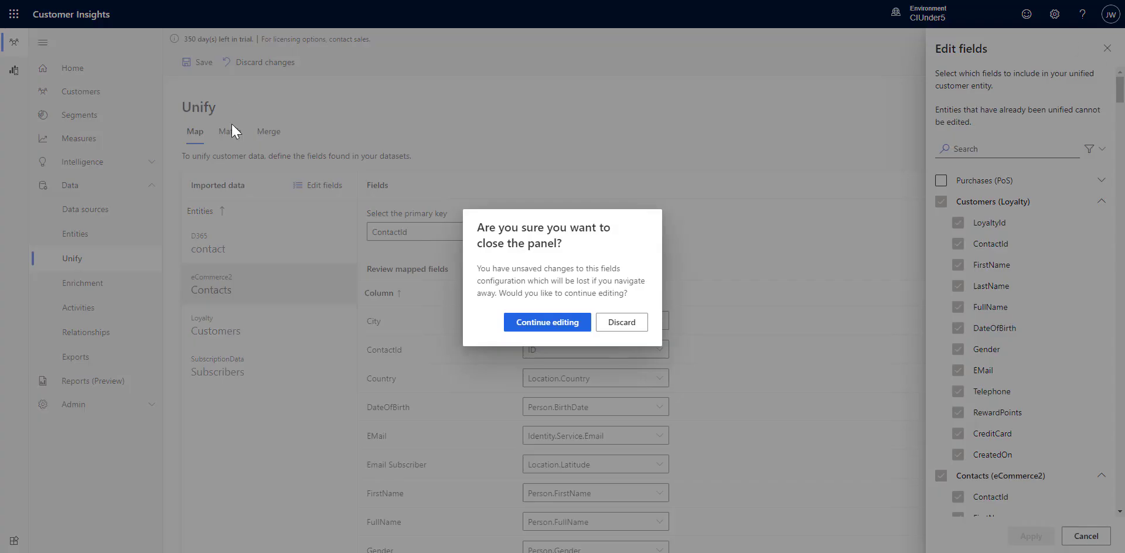
{"action": "left_click", "coordinate": [638, 328]}
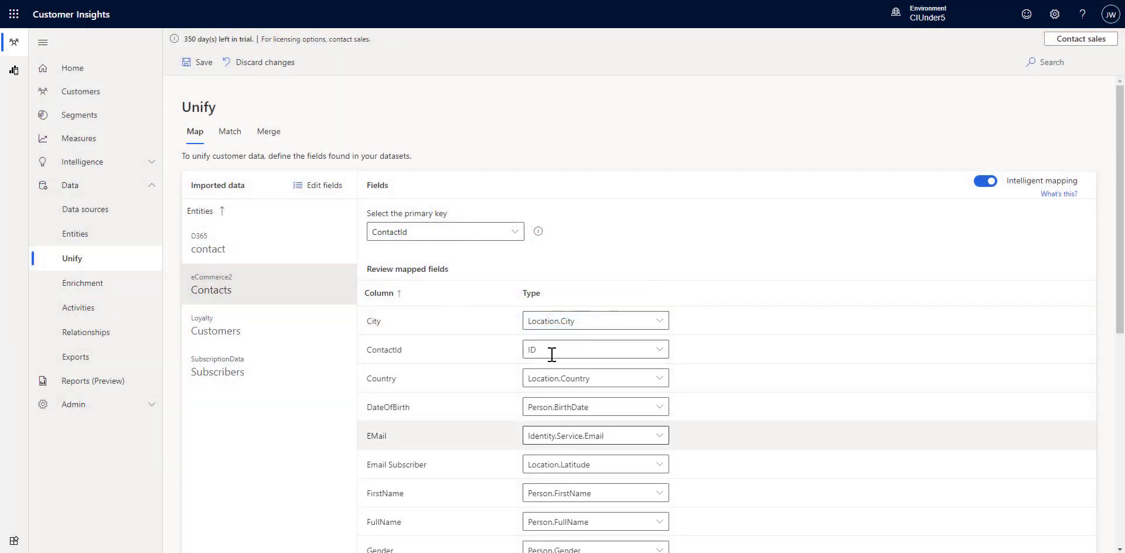
Step: Show Loyalty Customers mappings, try BarCode as CreatedOn's type, then clear it again
{"action": "left_click", "coordinate": [287, 334]}
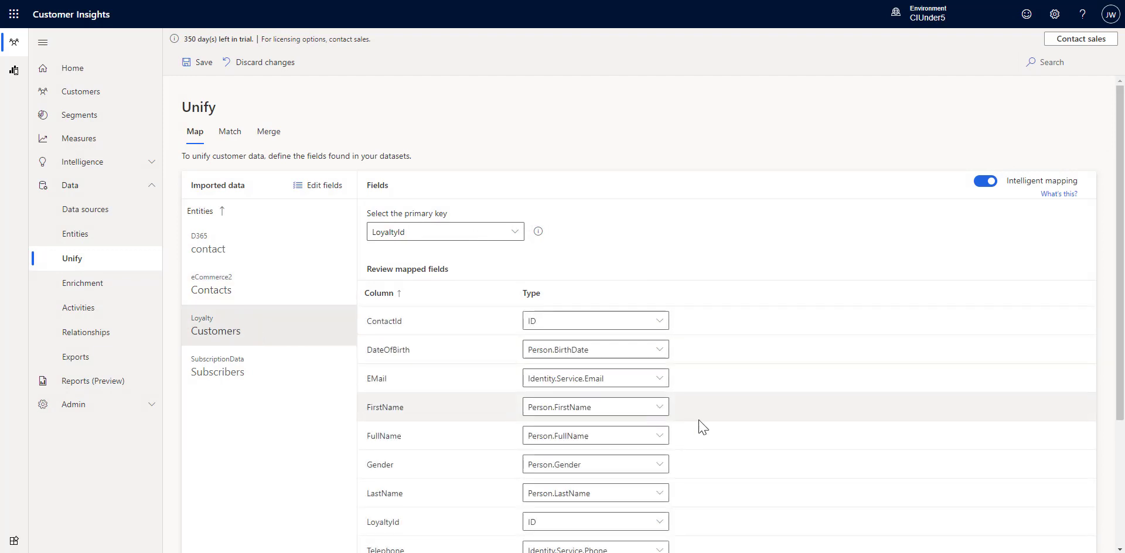
{"action": "scroll", "coordinate": [703, 427], "scroll_direction": "down", "scroll_amount": 3}
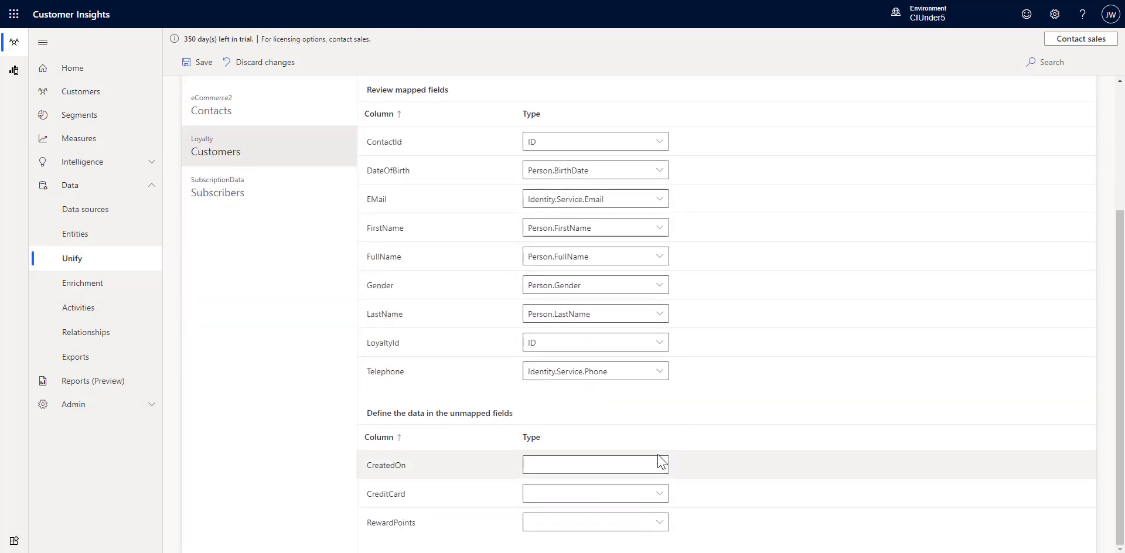
{"action": "left_click", "coordinate": [659, 464]}
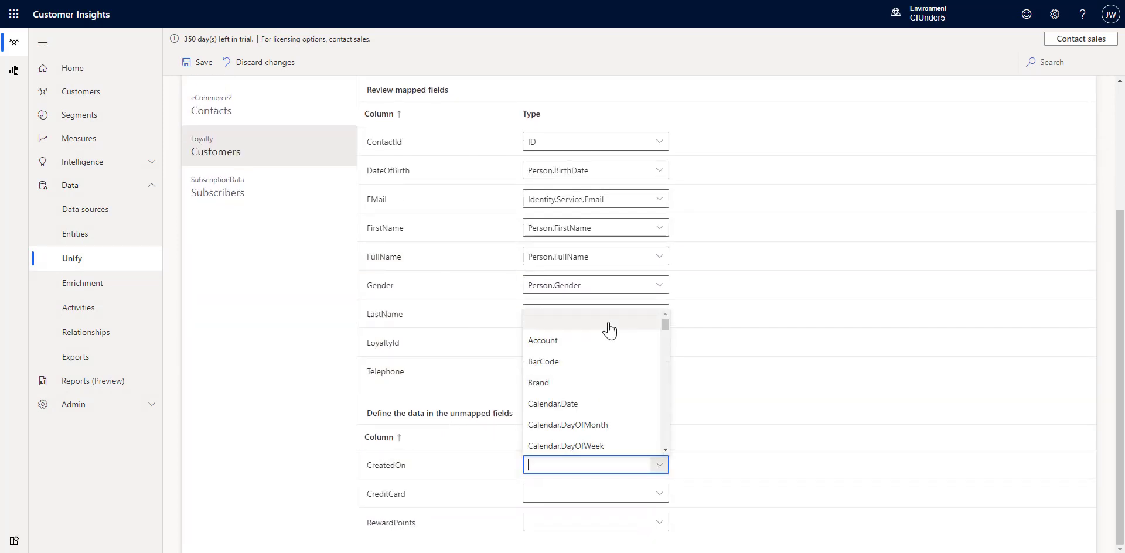
{"action": "type", "text": "BarCode"}
{"action": "left_click", "coordinate": [660, 467]}
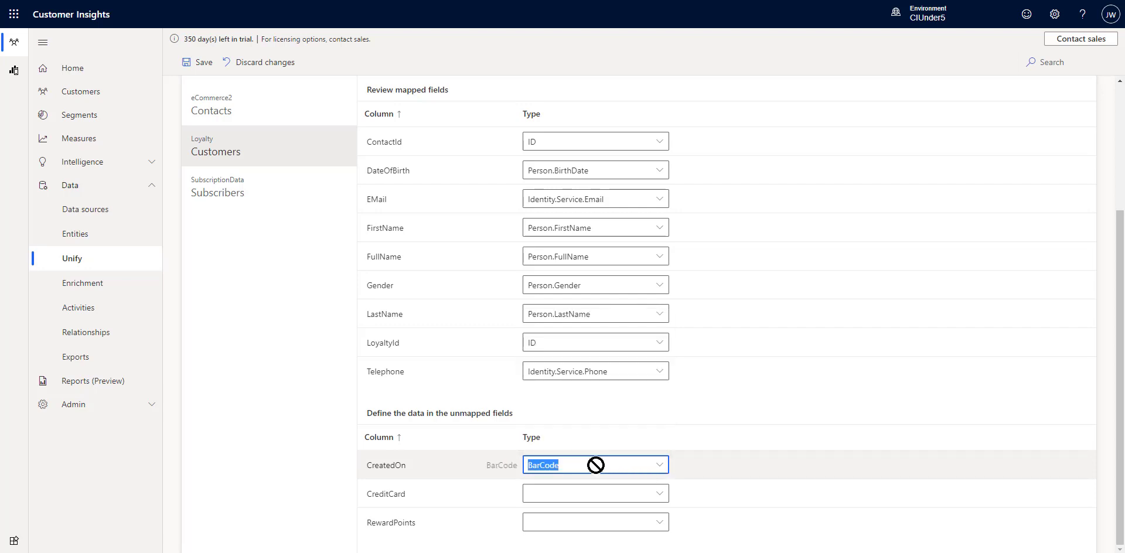
{"action": "key", "text": "BackSpace"}
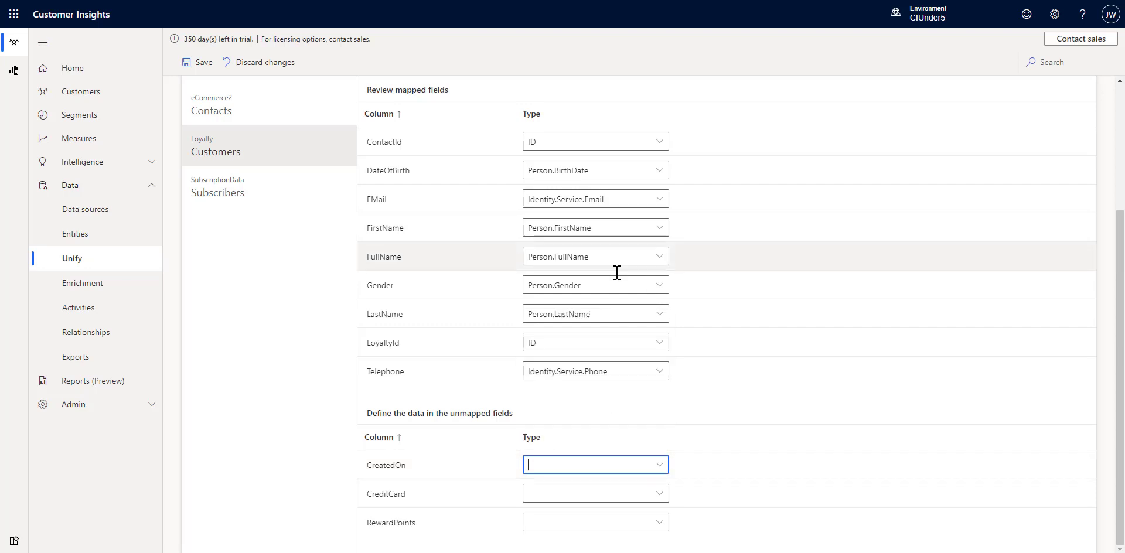
{"action": "scroll", "coordinate": [613, 271], "scroll_direction": "up", "scroll_amount": 3}
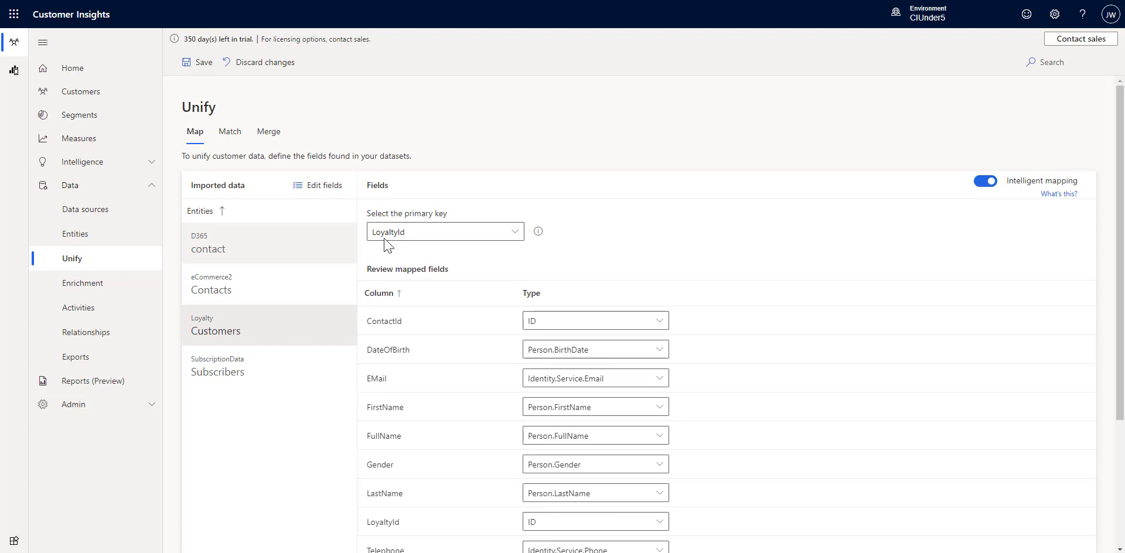
Step: Switch to the Merge step, leaving the Map changes unsaved
{"action": "left_click", "coordinate": [273, 134]}
{"action": "left_click", "coordinate": [604, 314]}
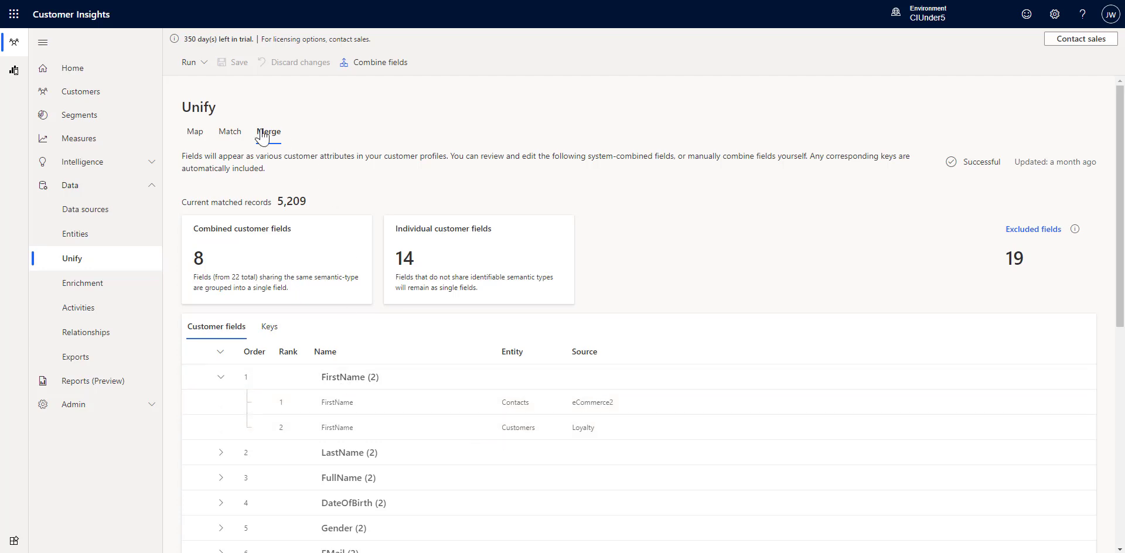
Step: Go to Customers and open the first unified customer card's full profile
{"action": "left_click", "coordinate": [87, 92]}
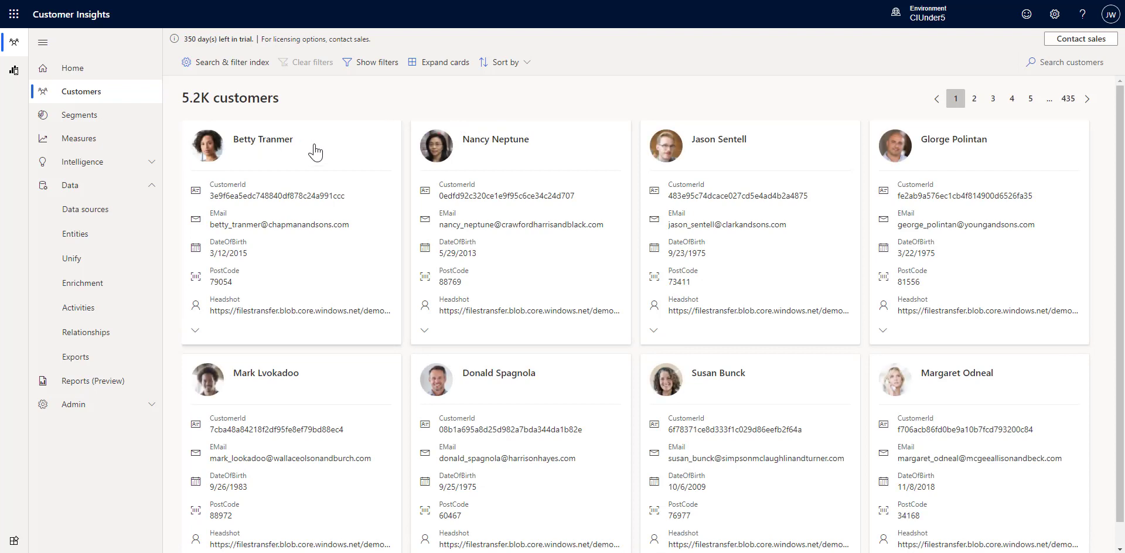
{"action": "left_click_drag", "start_coordinate": [309, 143], "coordinate": [258, 143]}
{"action": "left_click", "coordinate": [249, 150]}
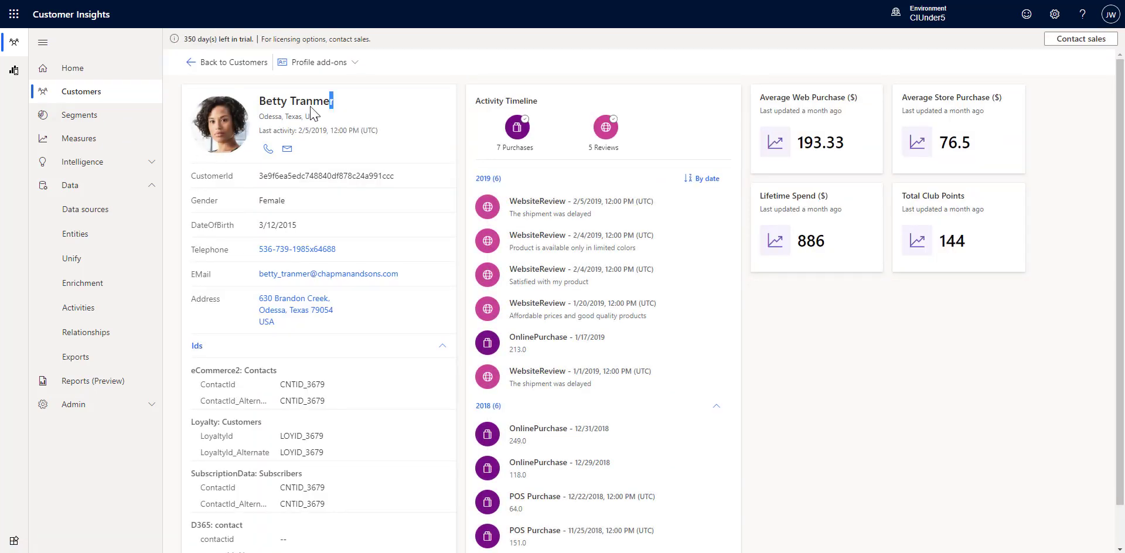
{"action": "triple_click", "coordinate": [261, 103]}
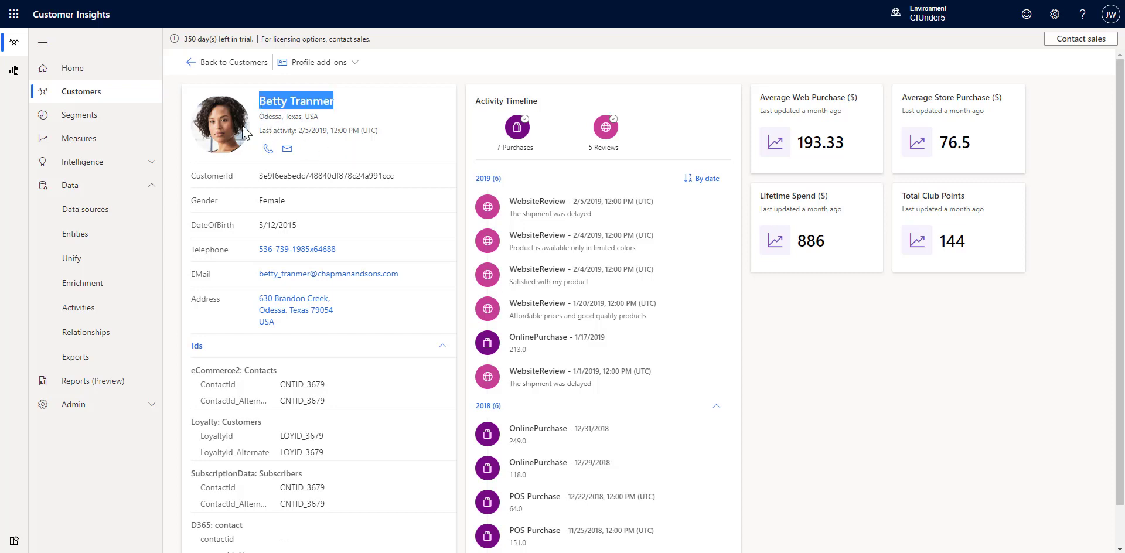